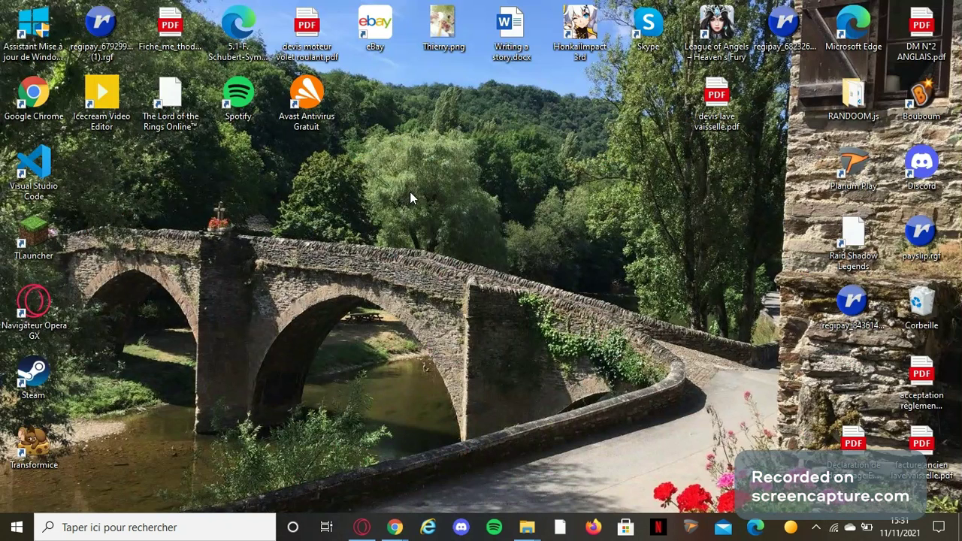
Open the properties of the Acer (C:) drive from Ce PC and launch Disk Cleanup for it
mouse_move(526, 528)
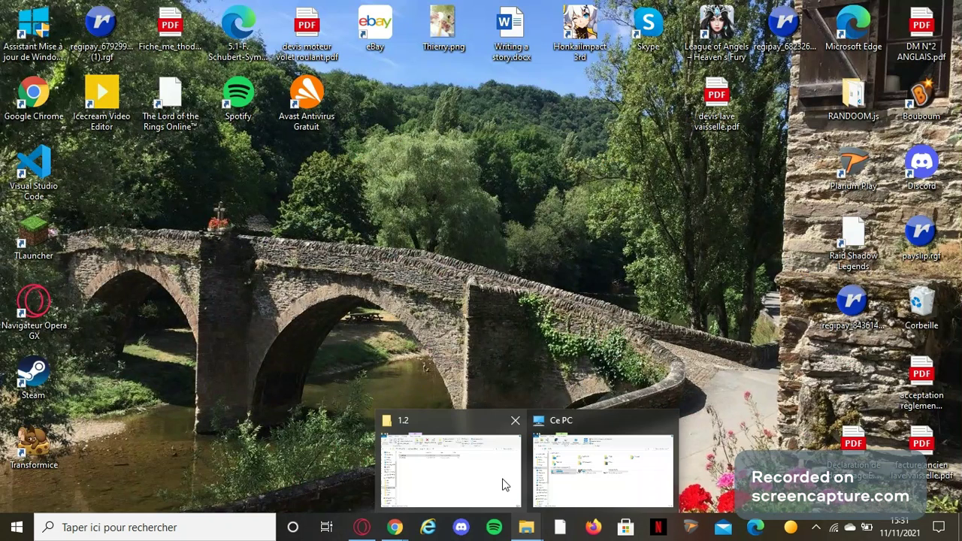
left_click(571, 471)
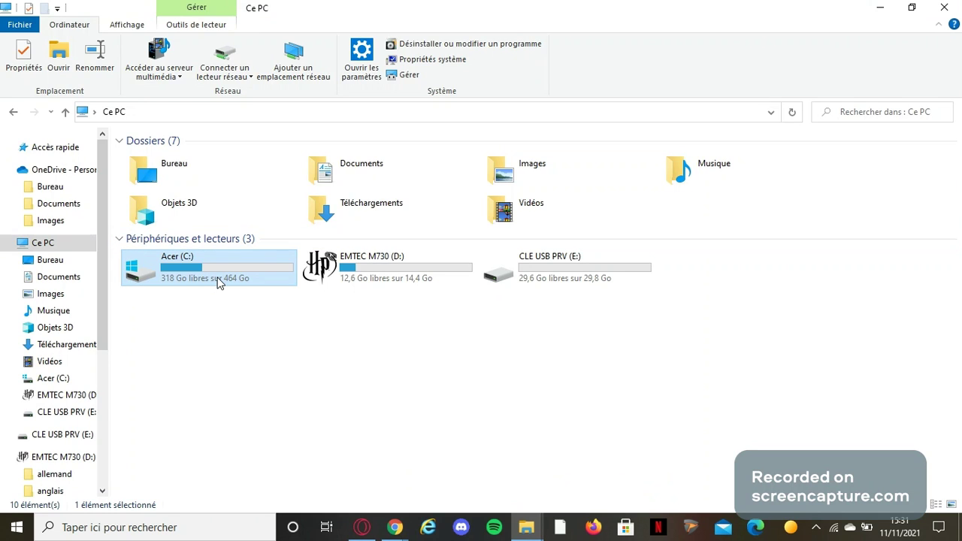
left_click(211, 389)
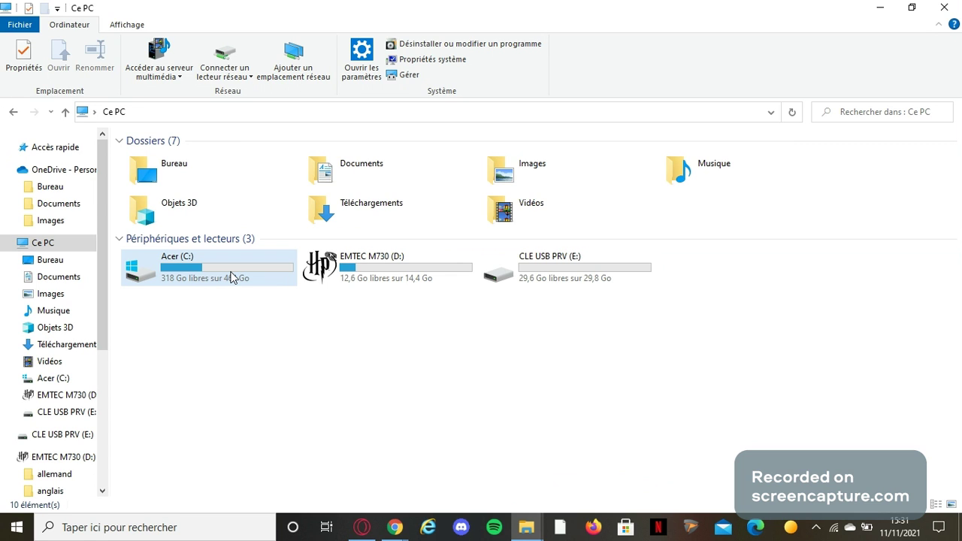
right_click(222, 266)
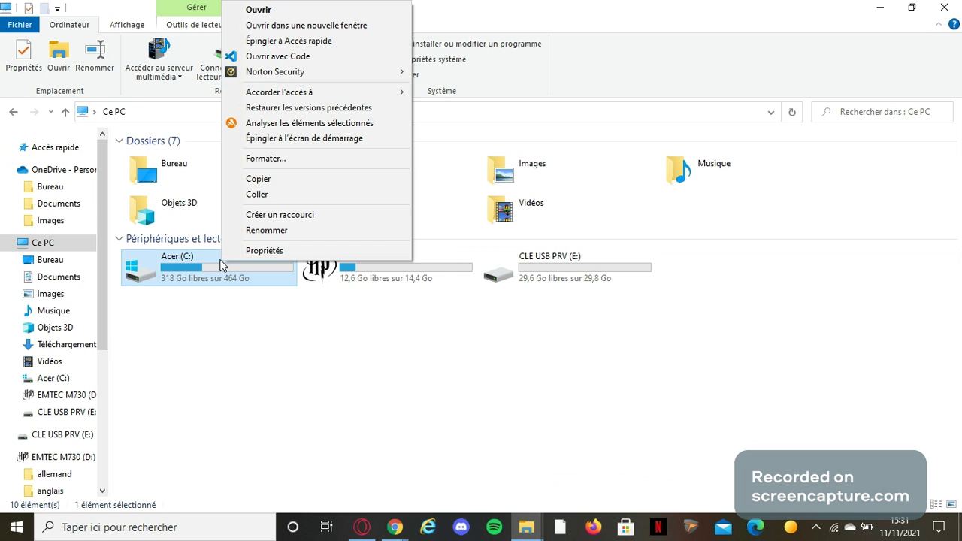
left_click(265, 251)
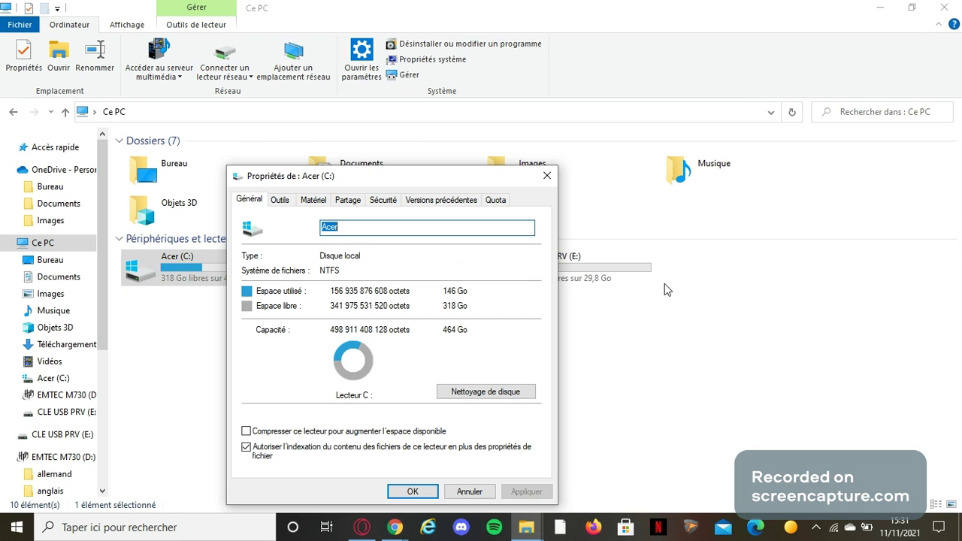
left_click(476, 396)
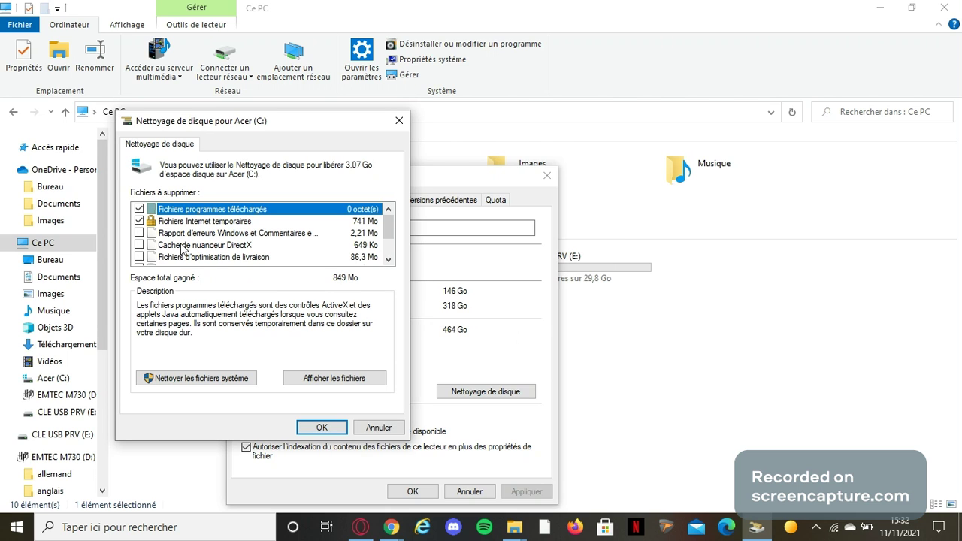
Add Corbeille, Fichiers temporaires and Rapport d'erreurs Windows to the file categories marked for deletion, keeping Miniatures selected
scroll(180, 248, "down", 1)
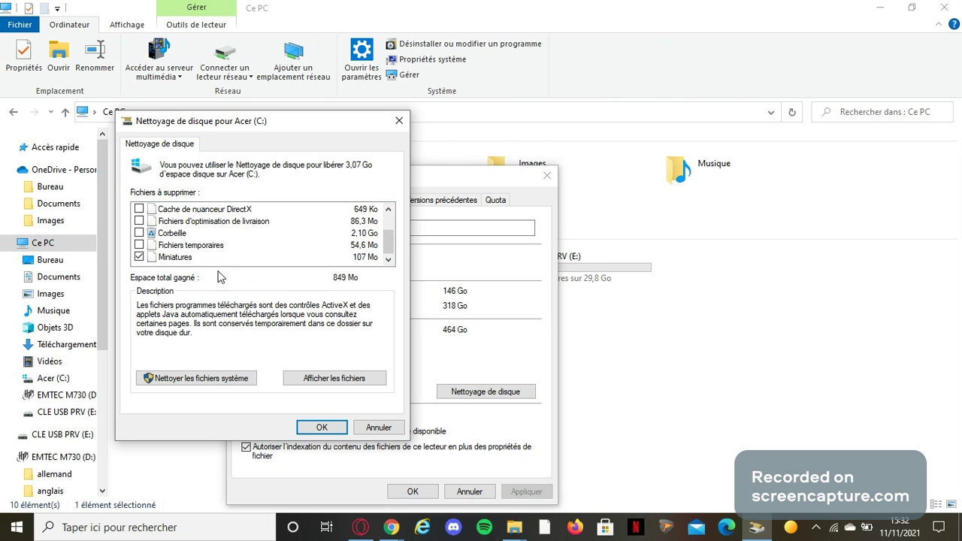
left_click(139, 256)
left_click(138, 256)
left_click(140, 245)
left_click(139, 233)
scroll(180, 254, "up", 2)
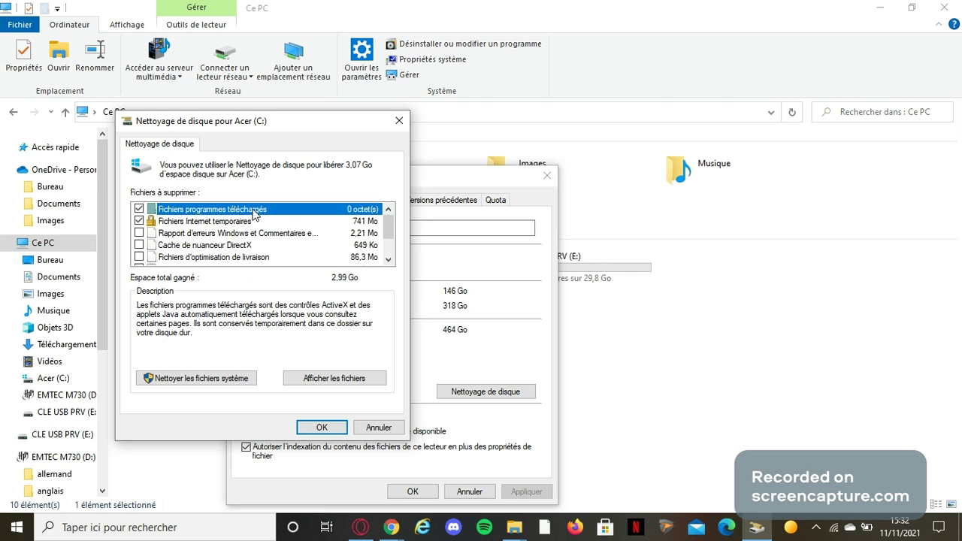
left_click(137, 236)
left_click(139, 233)
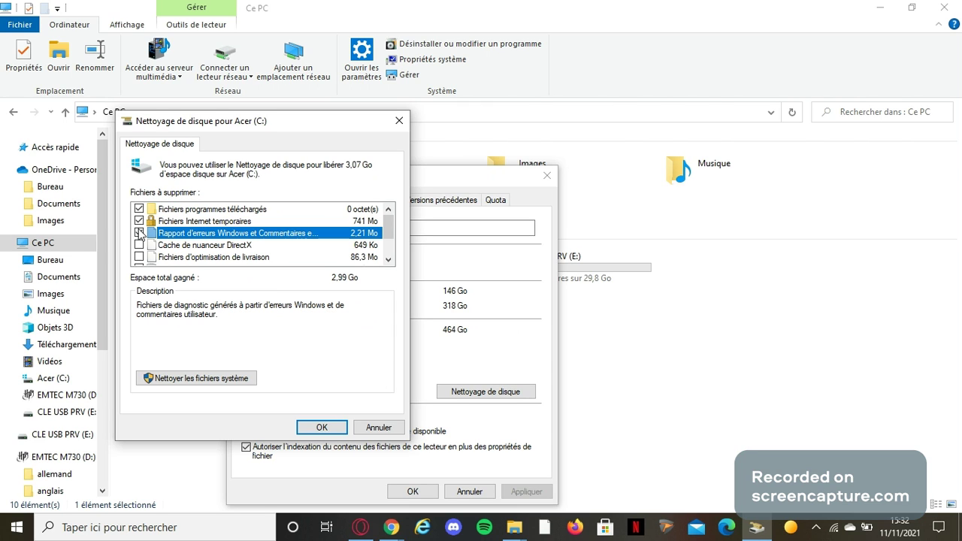
scroll(210, 251, "down", 1)
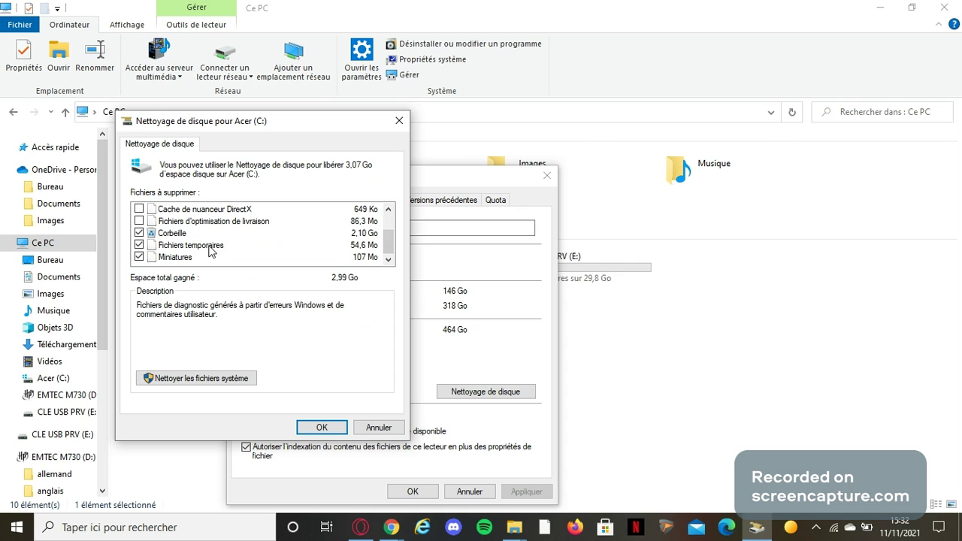
scroll(211, 250, "up", 1)
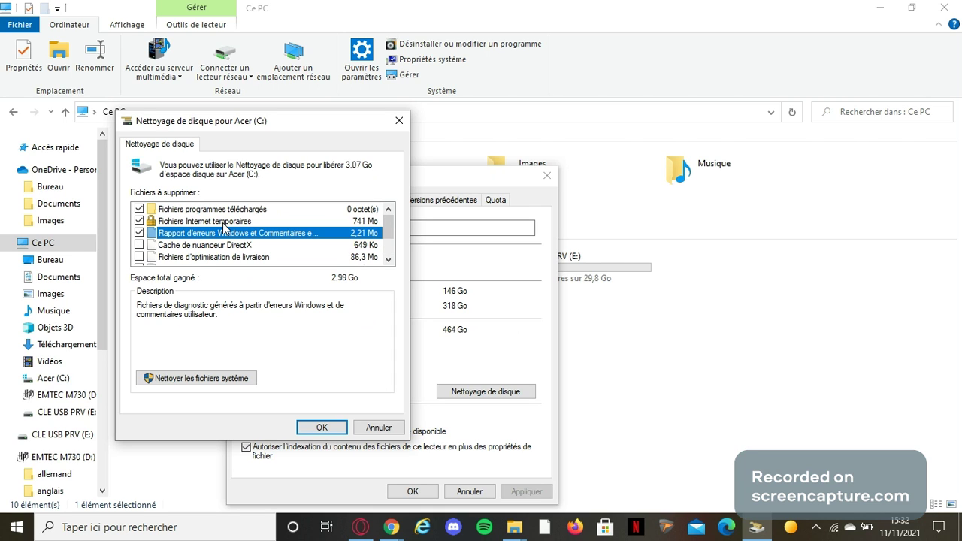
scroll(270, 248, "down", 1)
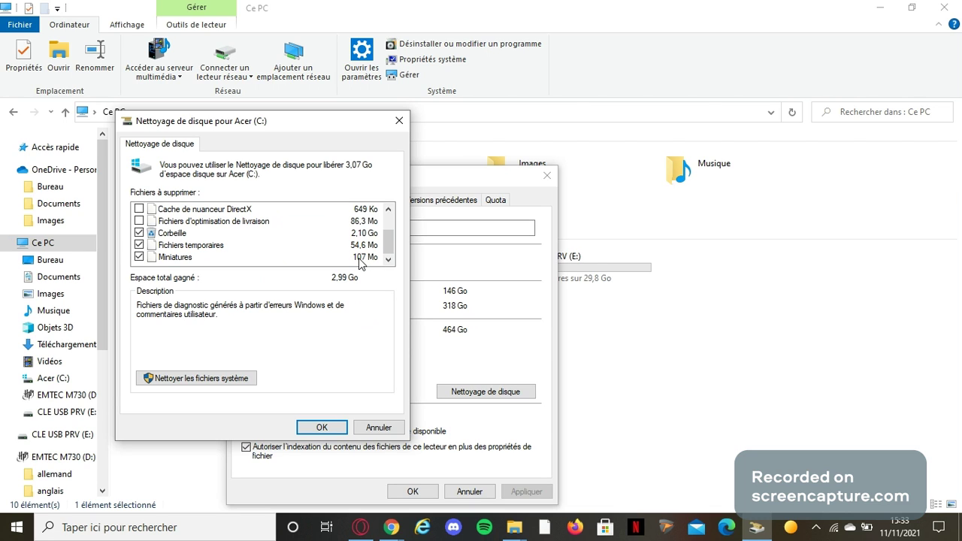
Try the system files cleanup scan for the Acer (C:) drive, cancelling it and closing the drive properties and Ce PC windows
left_click(210, 385)
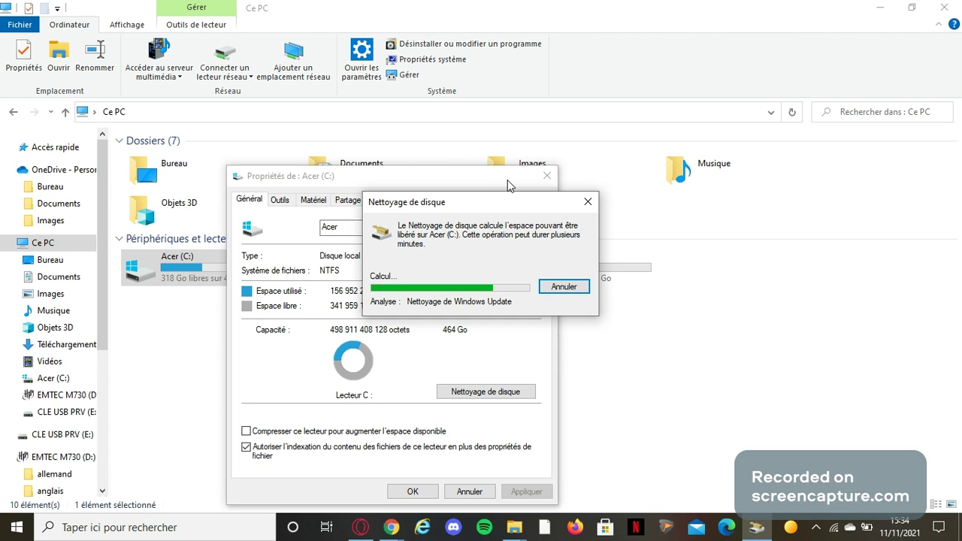
left_click(565, 294)
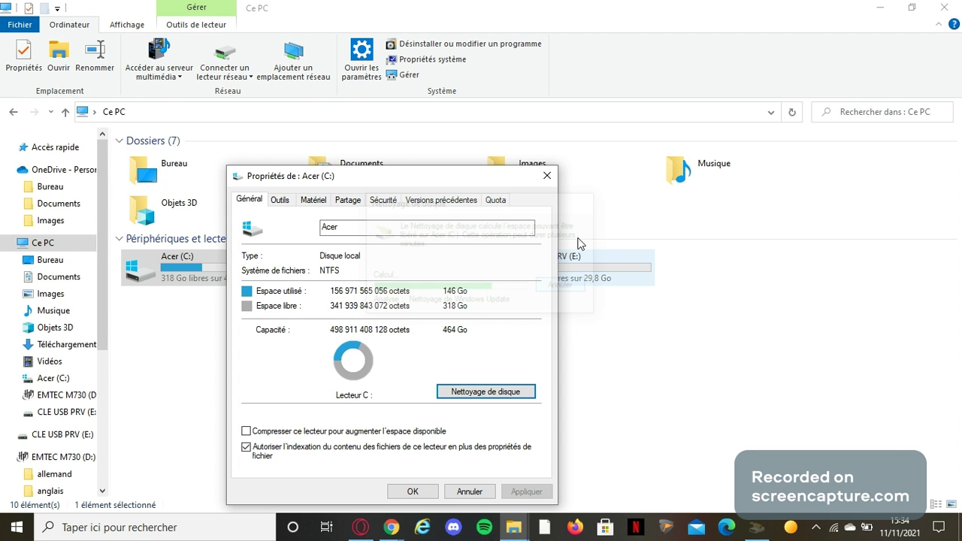
left_click(546, 177)
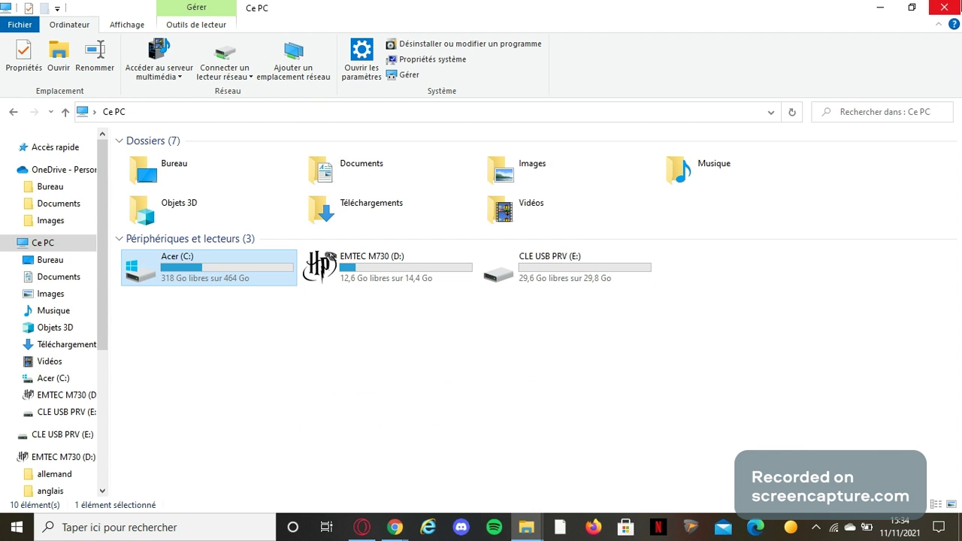
left_click(960, 5)
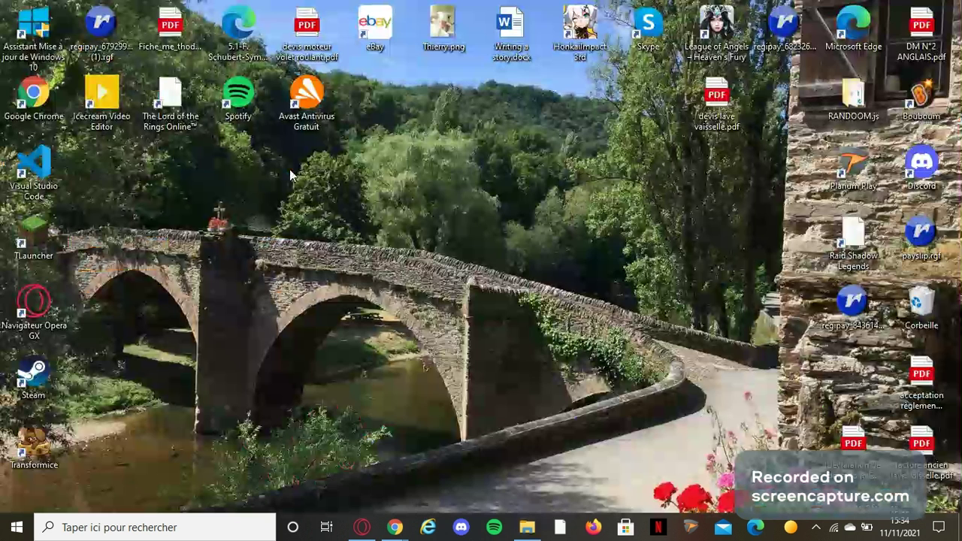
Search Windows for "panneau de configur" and open the Panneau de configuration
left_click(210, 518)
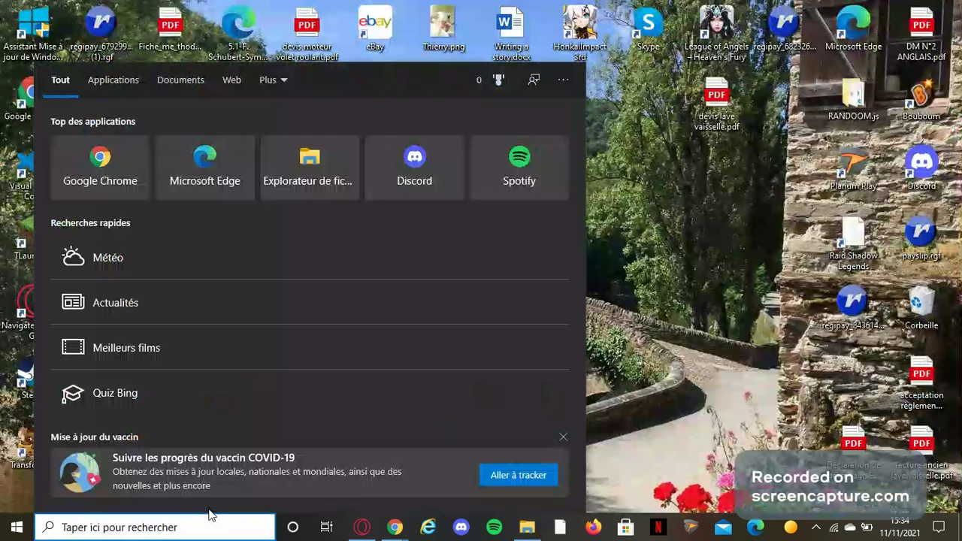
type("pannez")
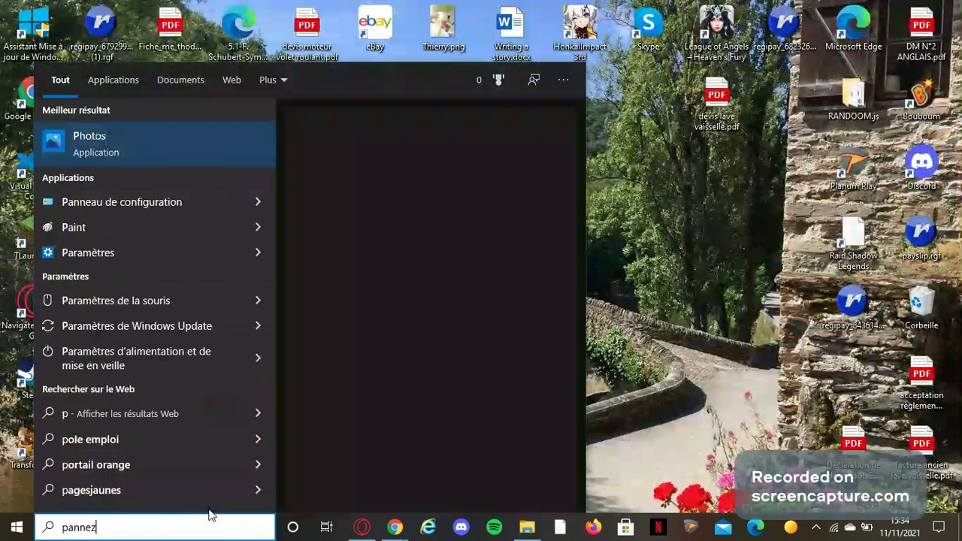
key("BackSpace")
type("au")
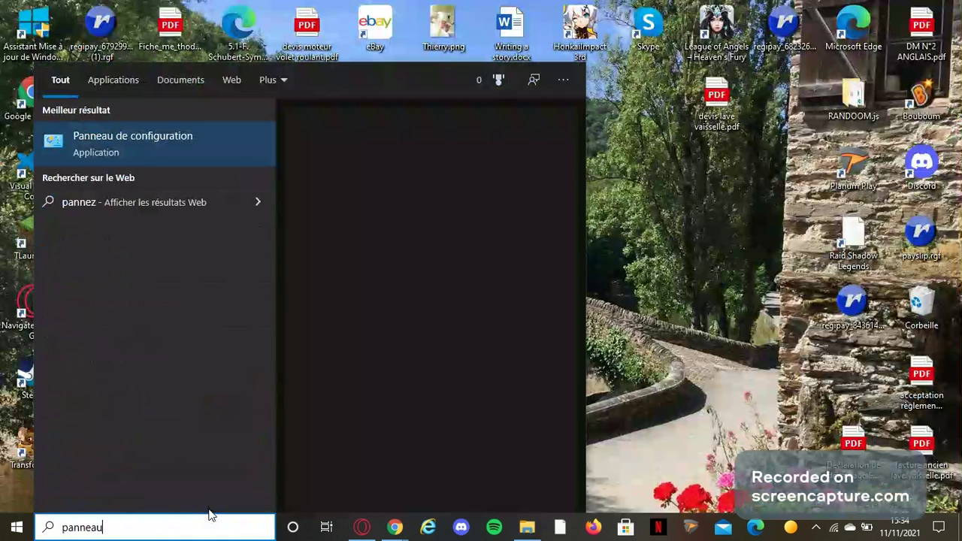
type(" de configur")
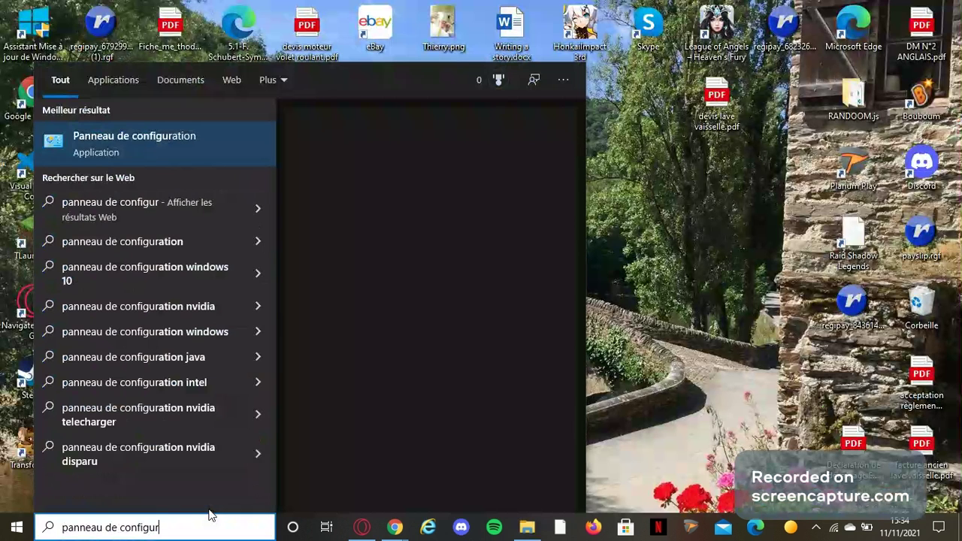
left_click(148, 159)
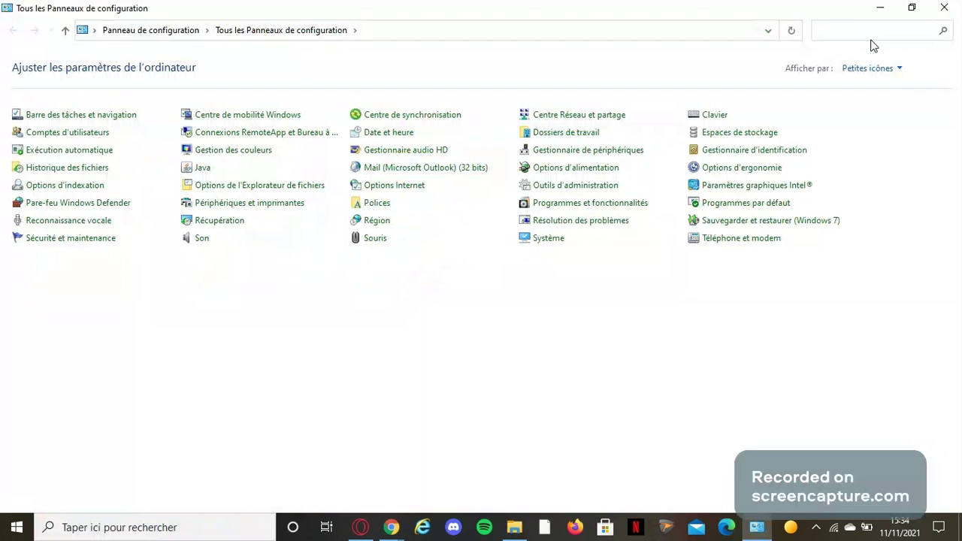
type("da")
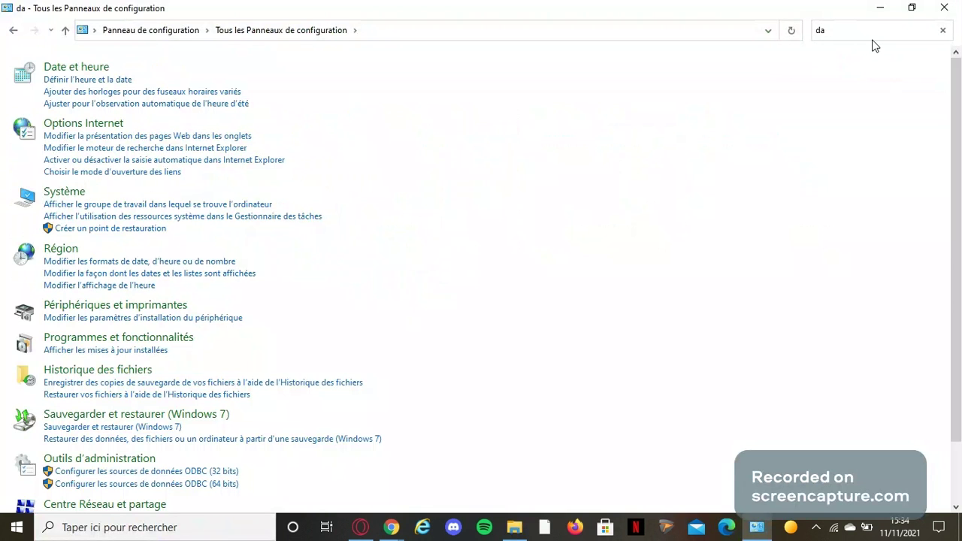
left_click(874, 31)
left_click(875, 31)
type("ma")
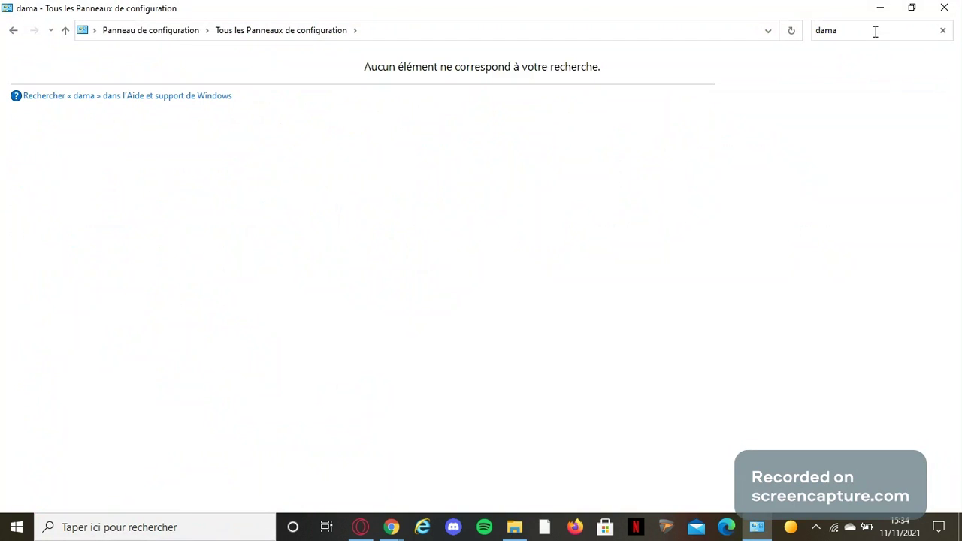
key("BackSpace")
key("BackSpace")
key("BackSpace")
key("BackSpace")
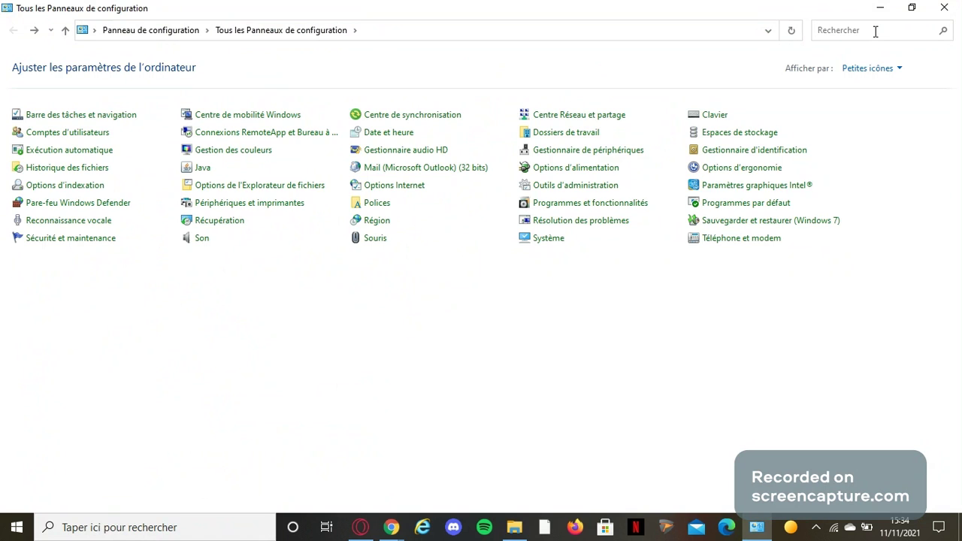
Search the Panneau de configuration for "déma" and open the list of startup programs in the Gestionnaire des tâches
key("d")
left_click(875, 31)
type("déma")
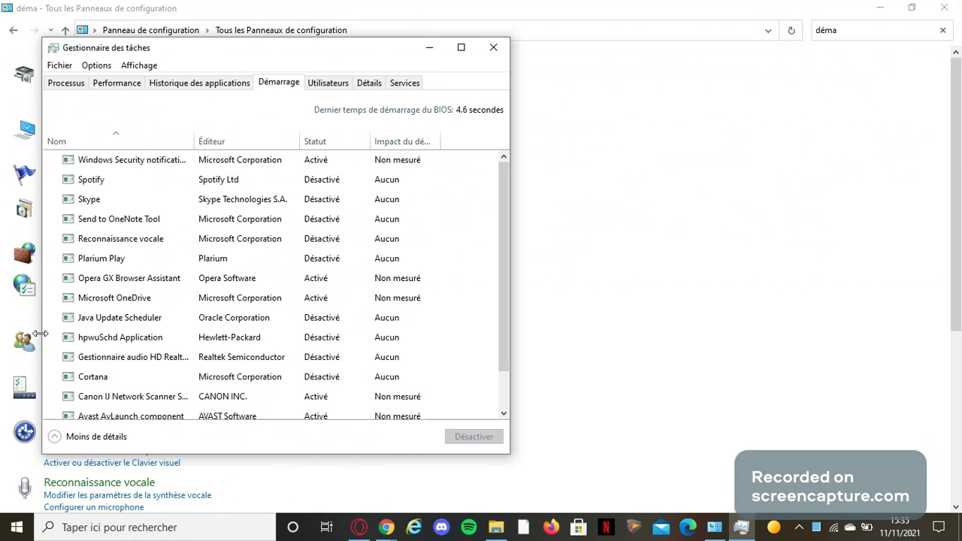
Review the full list of startup programs, examining each entry's publisher, status and startup impact
scroll(218, 286, "down", 1)
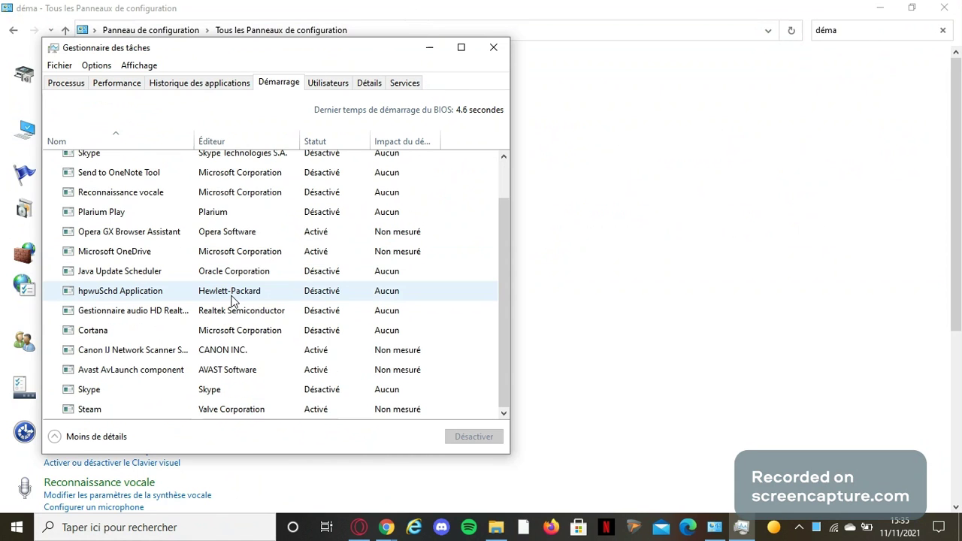
scroll(214, 316, "up", 1)
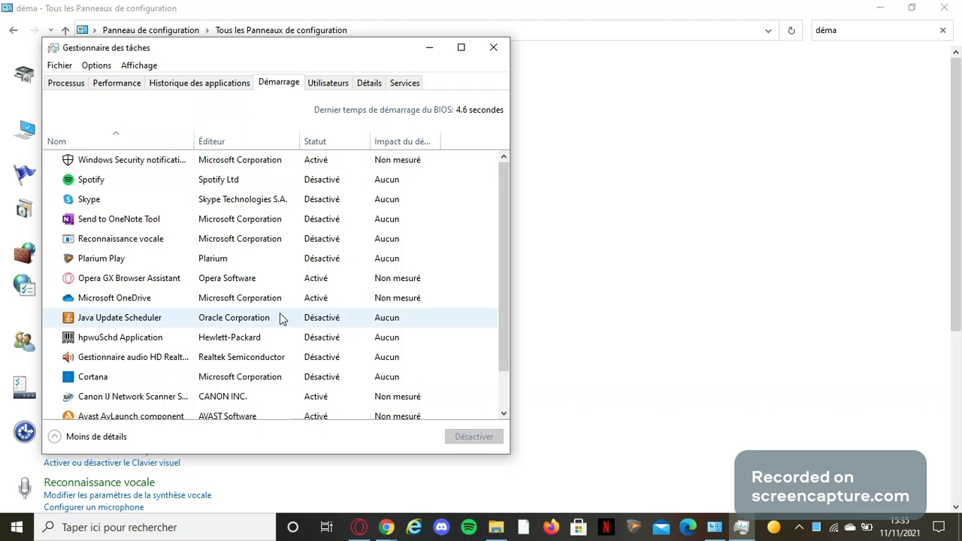
scroll(281, 319, "down", 1)
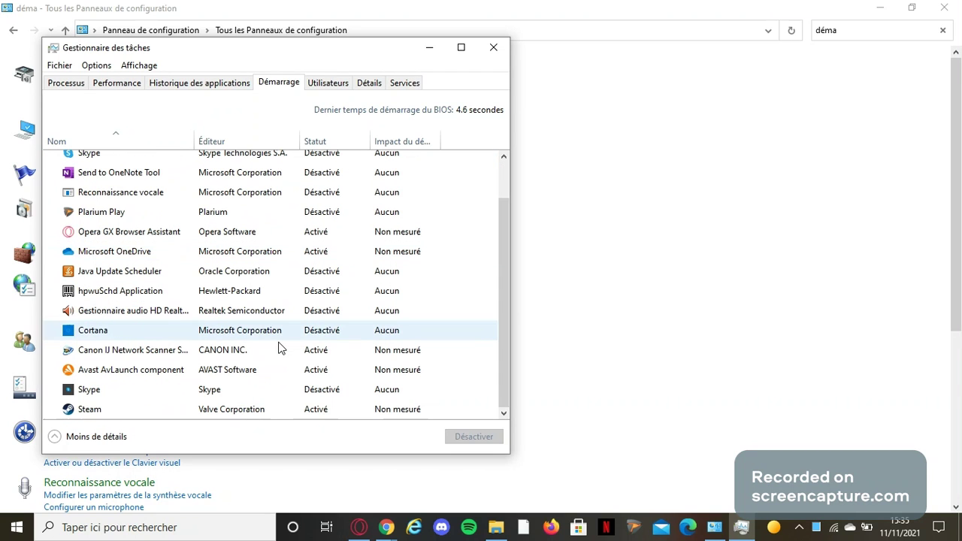
scroll(281, 344, "up", 1)
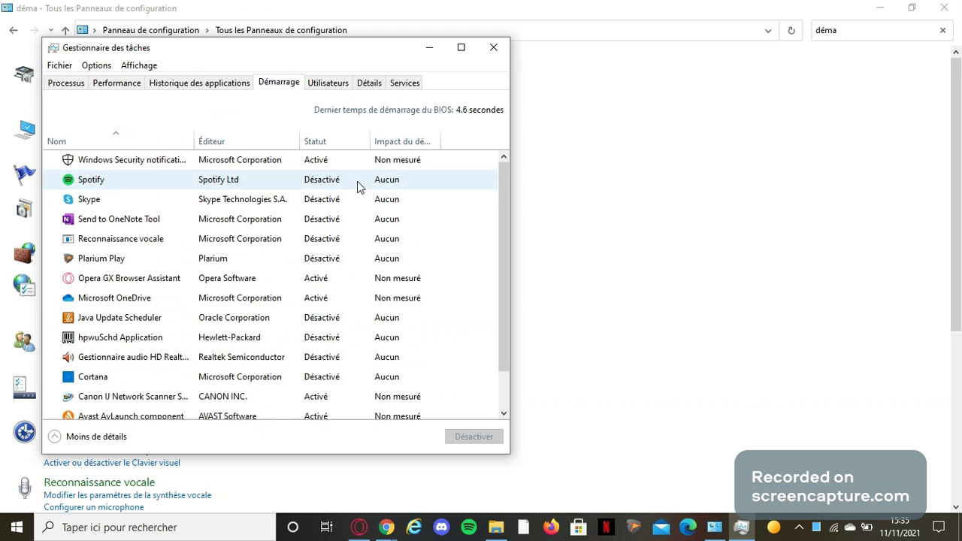
scroll(278, 283, "down", 1)
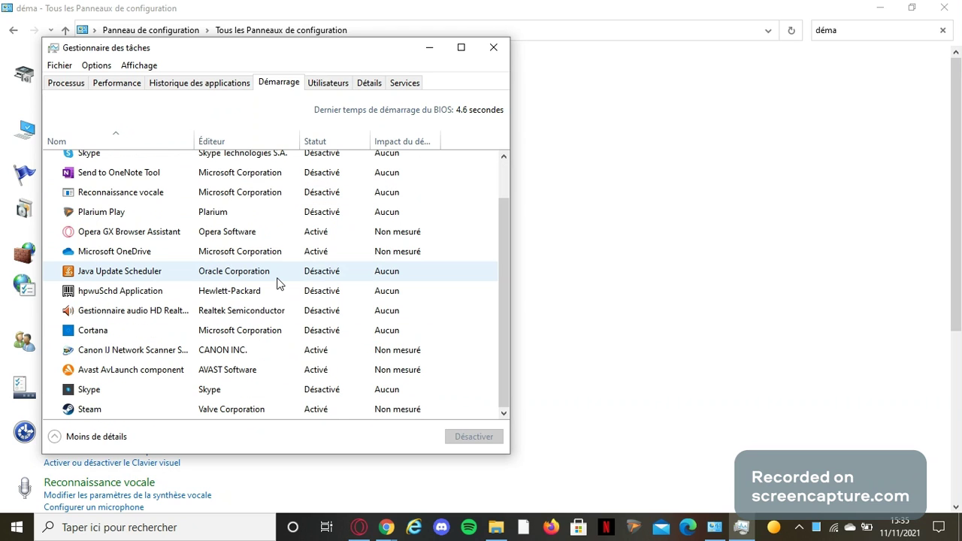
scroll(278, 283, "up", 1)
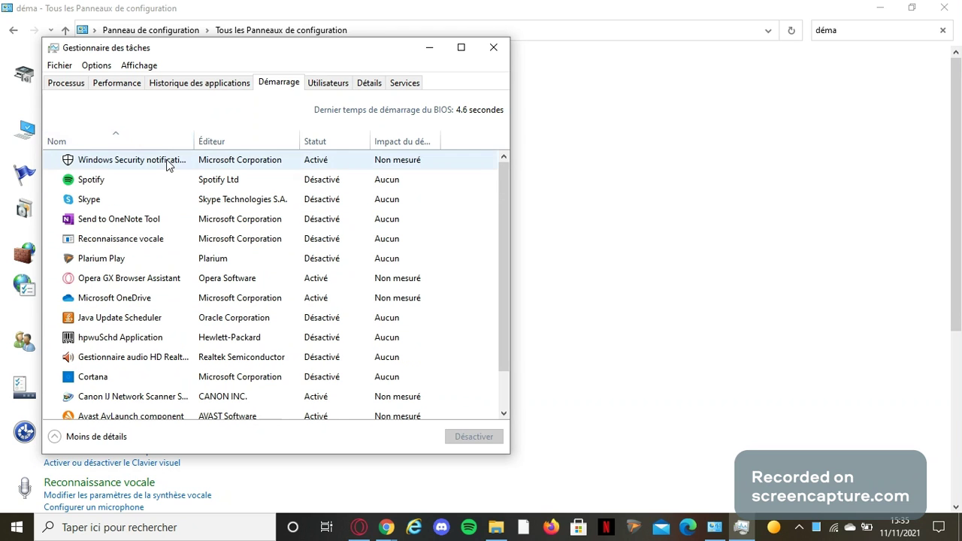
scroll(181, 248, "down", 1)
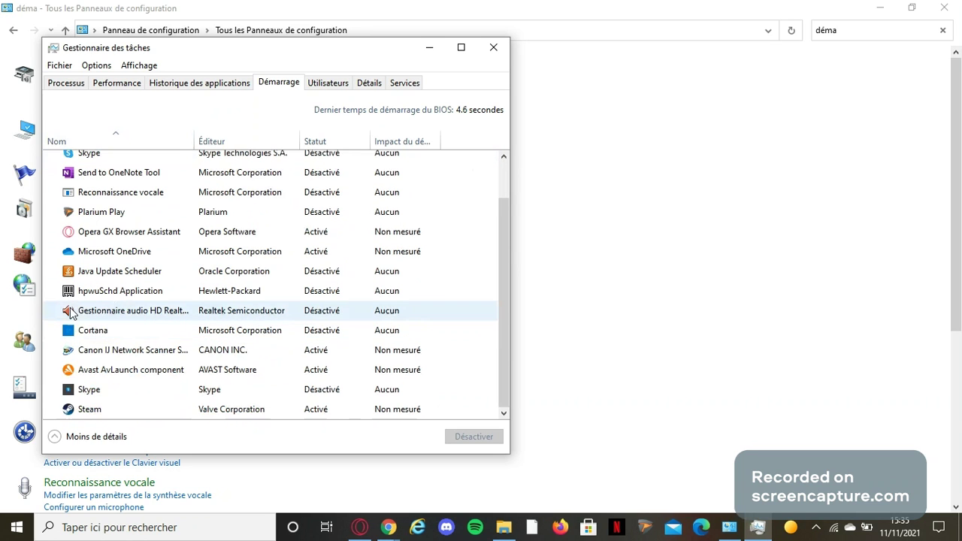
scroll(308, 318, "up", 1)
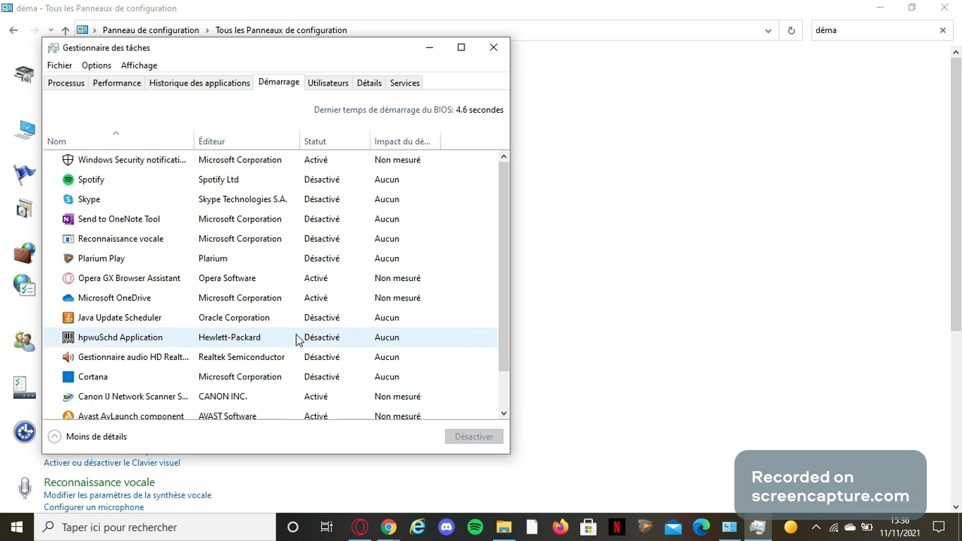
Enable Java Update Scheduler in the list of programs that launch at startup
right_click(134, 321)
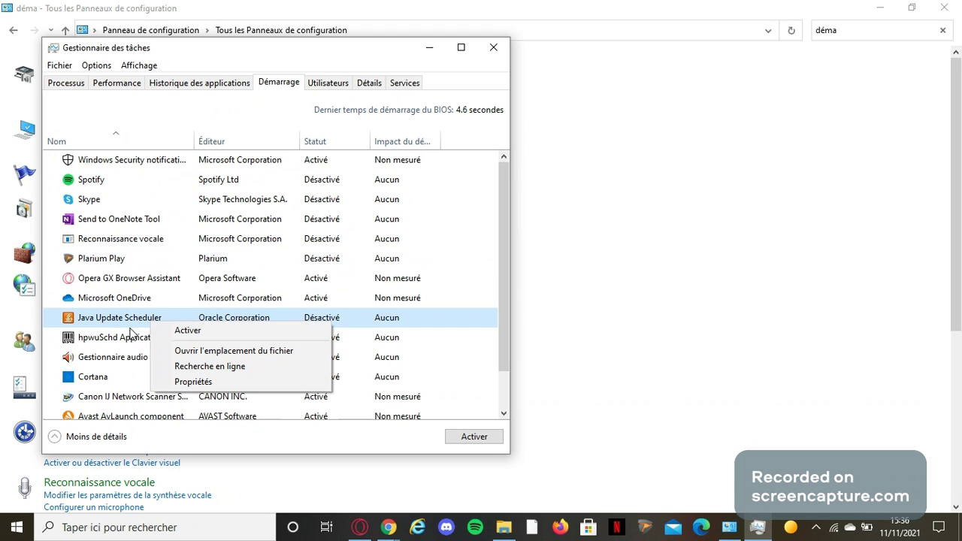
left_click(210, 336)
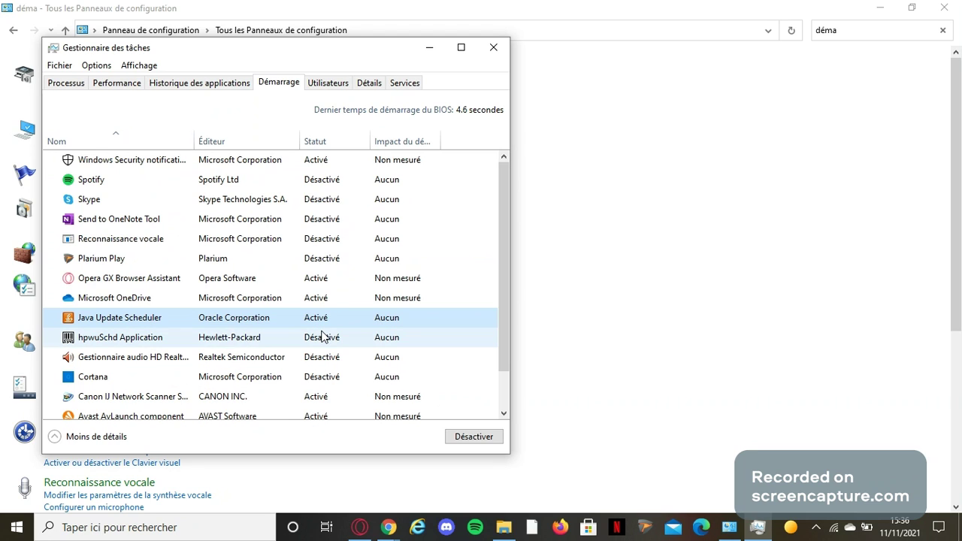
Disable Java Update Scheduler at startup, re-enable it, and disable it again to demonstrate both ways of changing its status
right_click(142, 324)
left_click(200, 332)
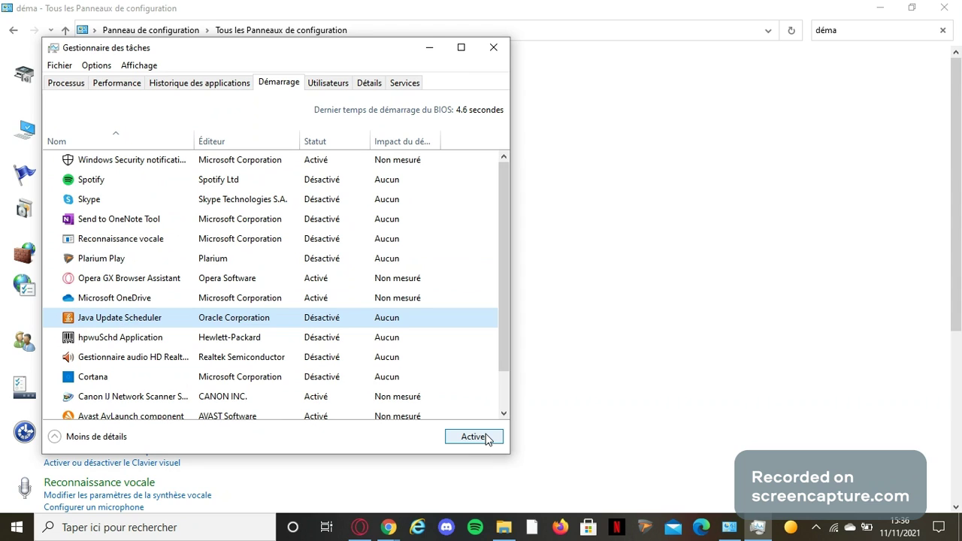
left_click(474, 443)
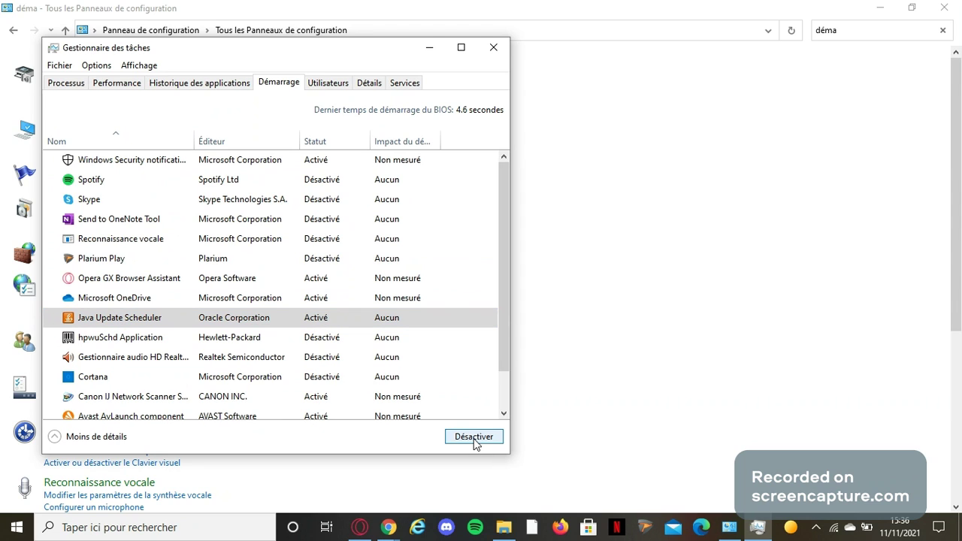
left_click(475, 442)
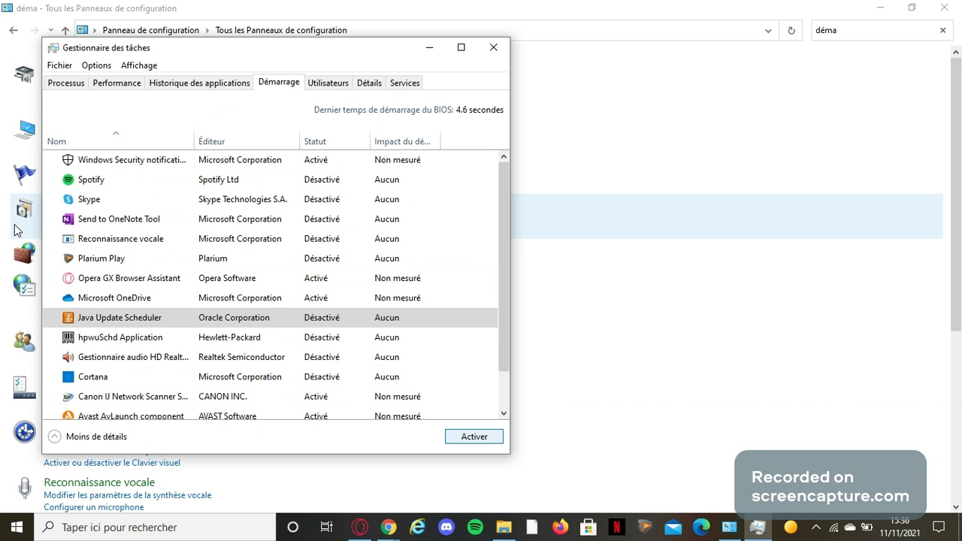
Enable the Skype entry from Skype Technologies S.A. at startup and disable it again
right_click(159, 199)
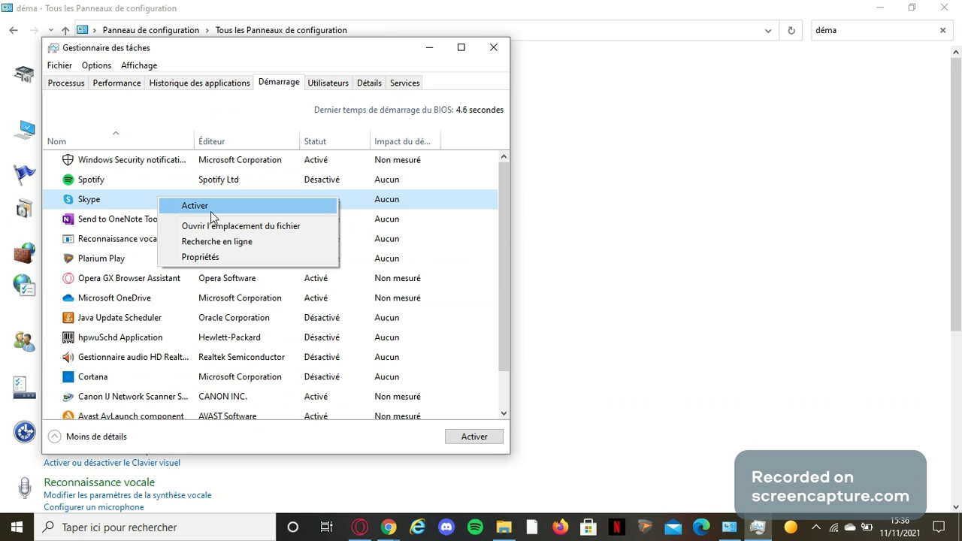
left_click(203, 207)
right_click(154, 207)
left_click(197, 211)
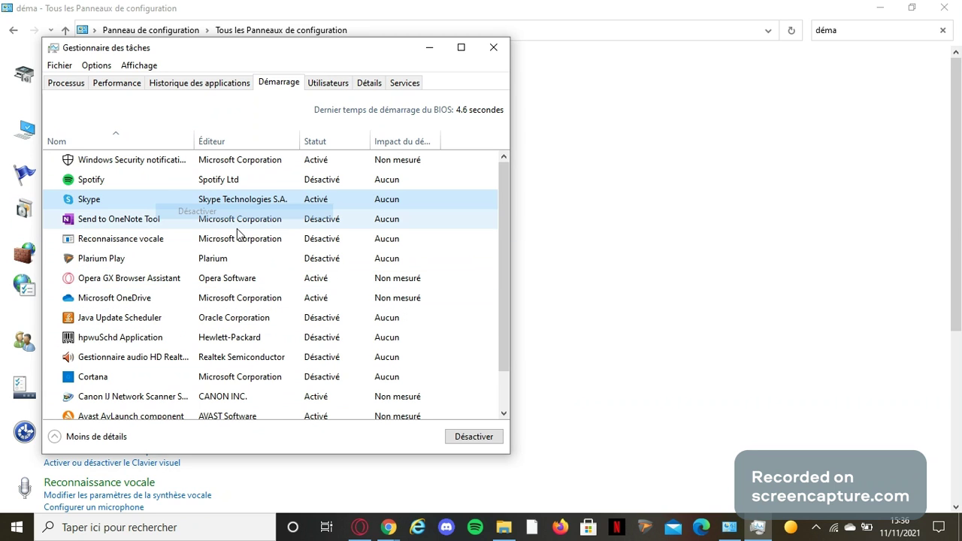
Close the Gestionnaire des tâches and the Panneau de configuration to return to the desktop
scroll(259, 342, "down", 1)
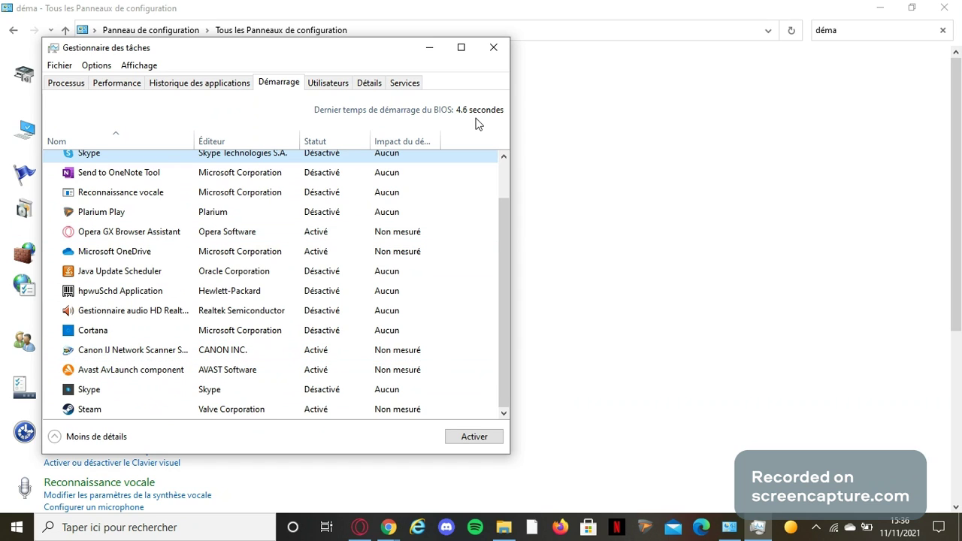
left_click(493, 49)
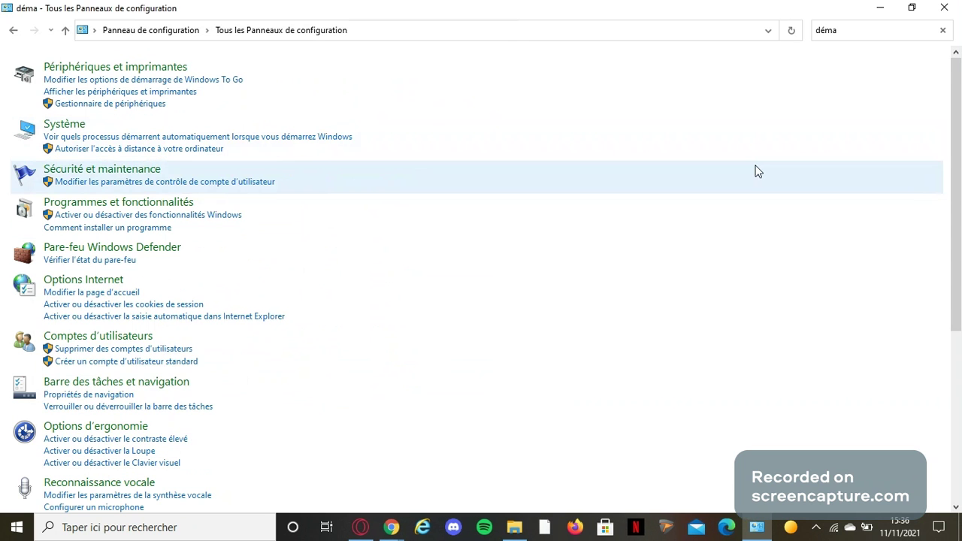
left_click(951, 9)
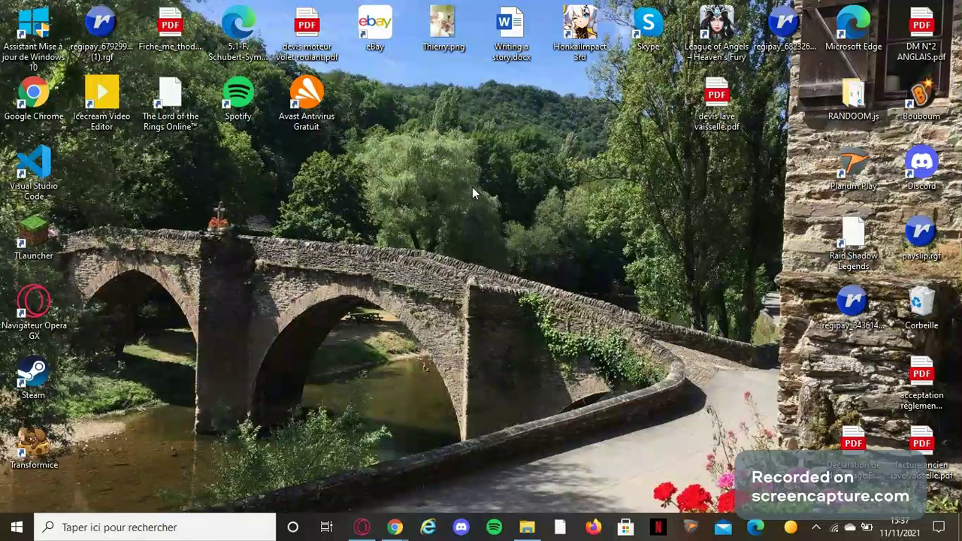
Switch to Google Chrome, look through the Wolfyz Dev YouTube channel's home page and its online videos, and minimise the browser
left_click(402, 529)
left_click(434, 474)
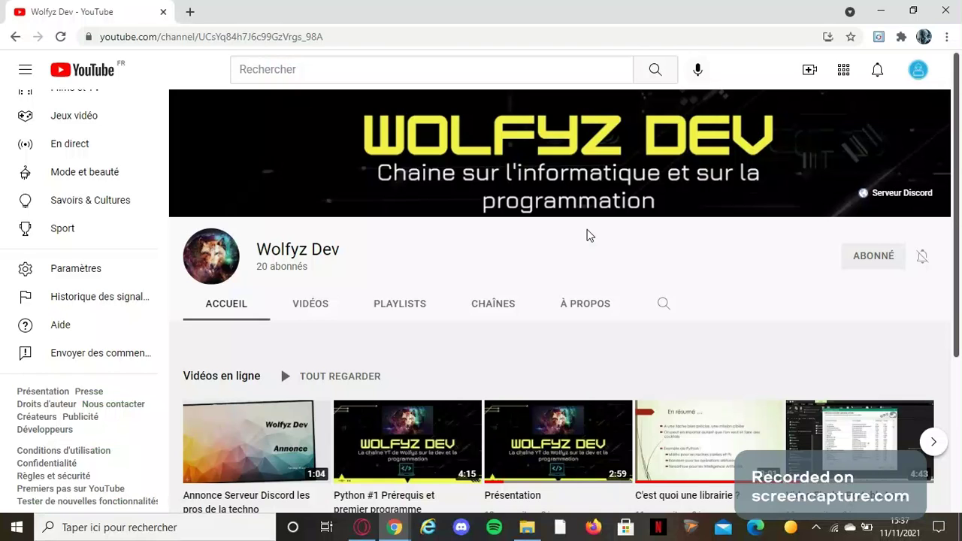
scroll(728, 258, "down", 2)
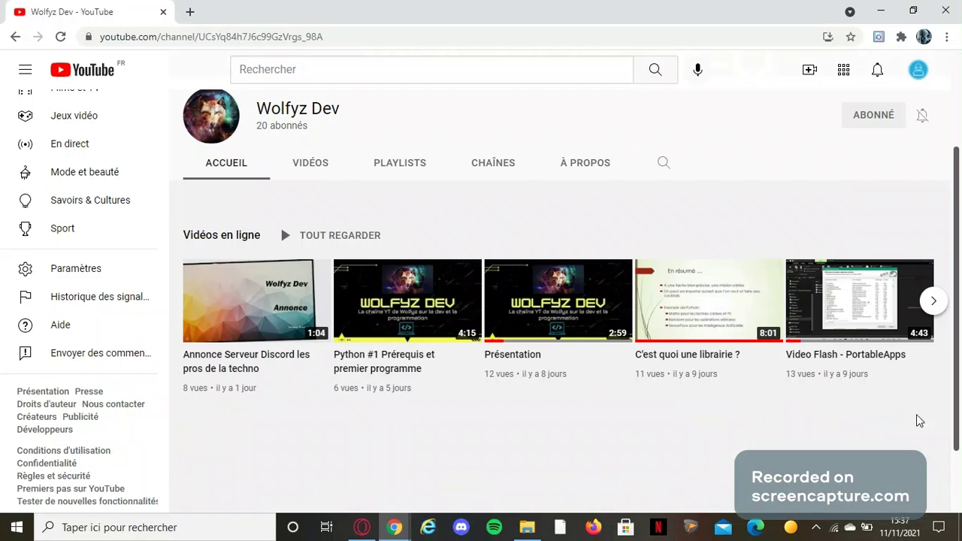
left_click(934, 302)
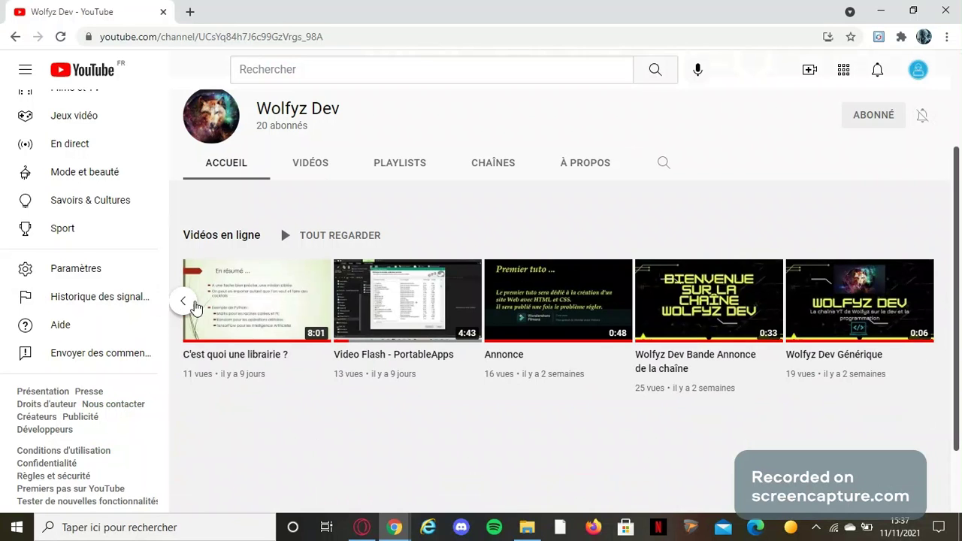
left_click(185, 304)
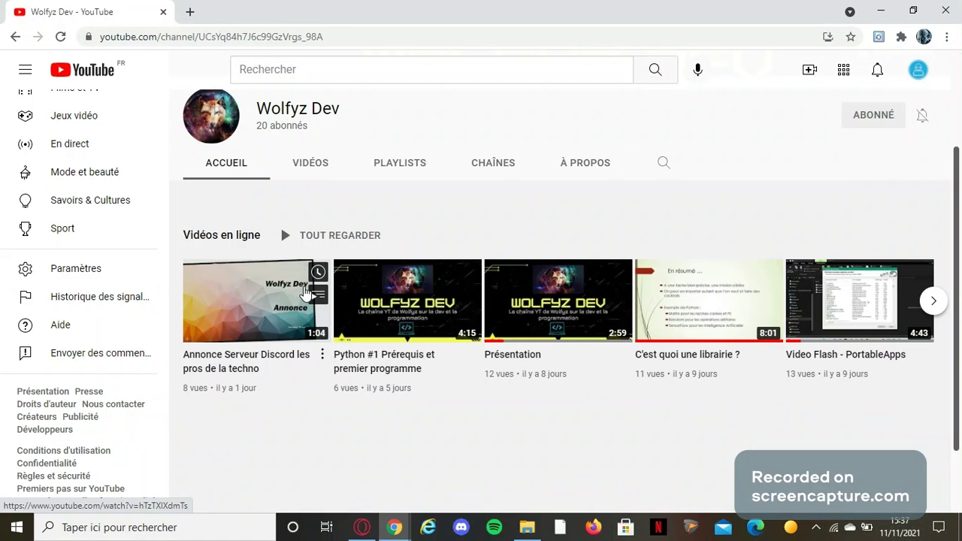
scroll(305, 293, "down", 1)
scroll(305, 293, "up", 2)
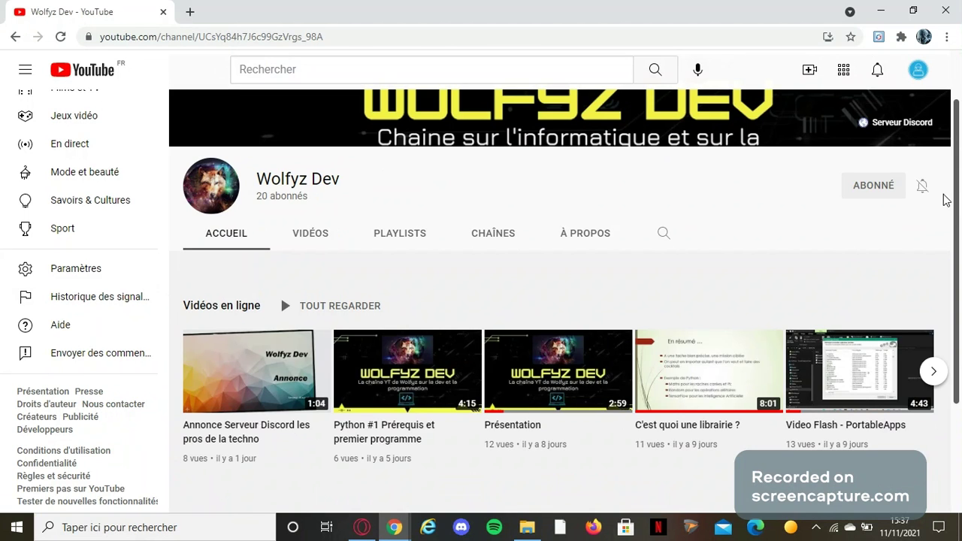
left_click(871, 16)
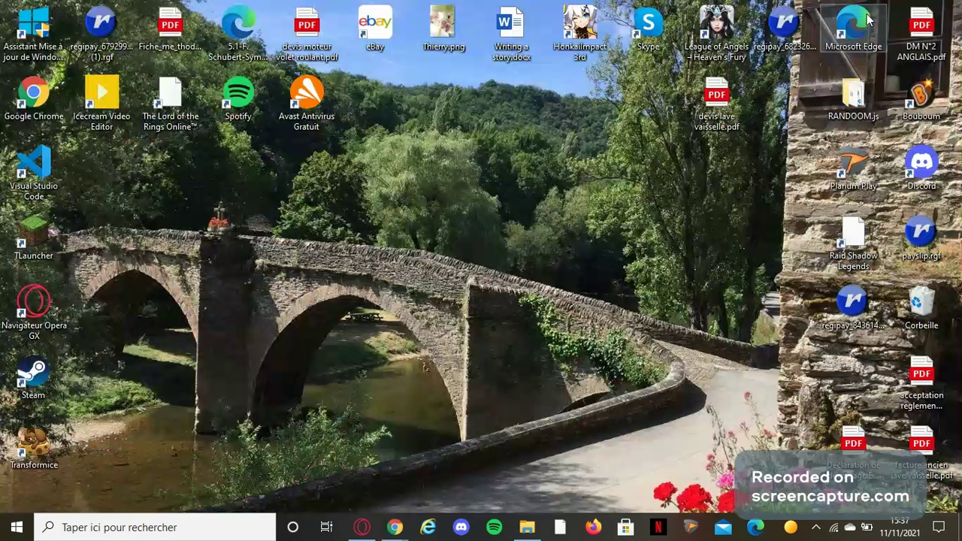